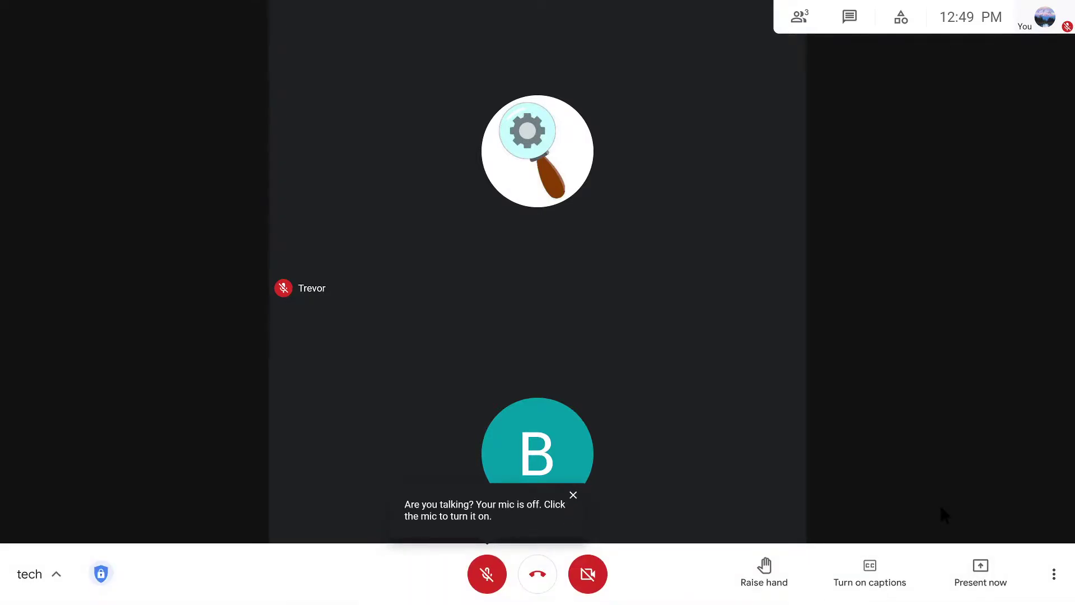
- Close the 'Are you talking? Your mic is off' reminder in the tech call
{"action": "left_click", "coordinate": [574, 497]}
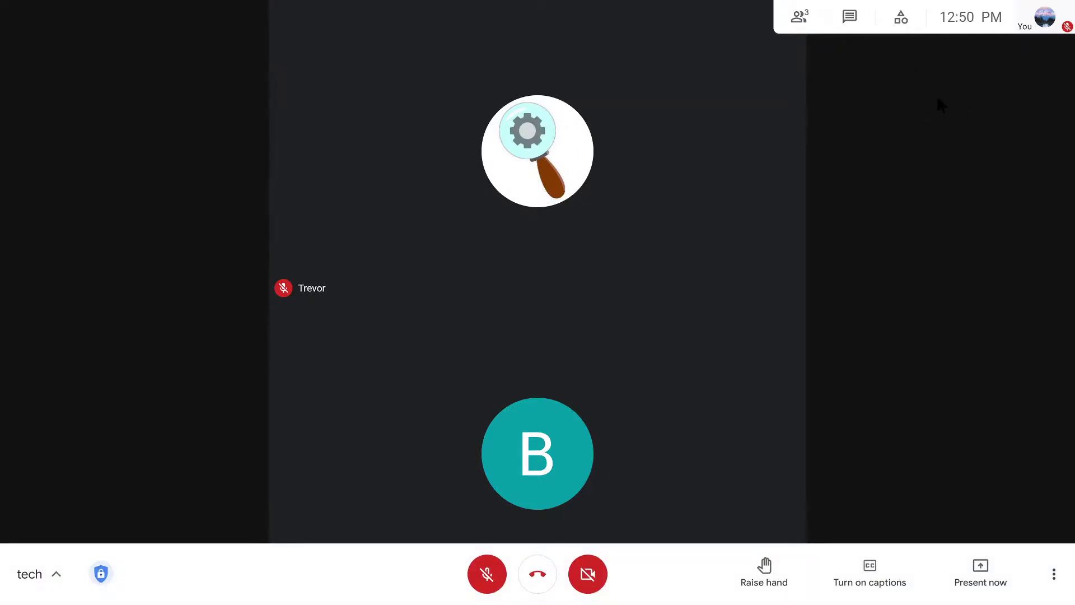
- Open Breakout rooms from the Activities panel
{"action": "left_click", "coordinate": [899, 22]}
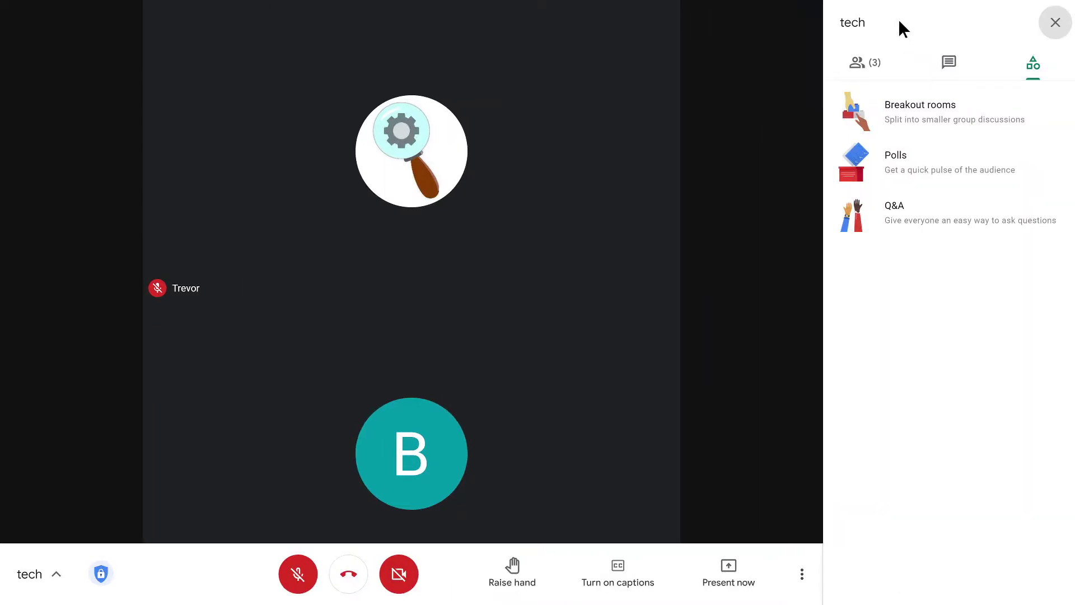
{"action": "left_click", "coordinate": [961, 114]}
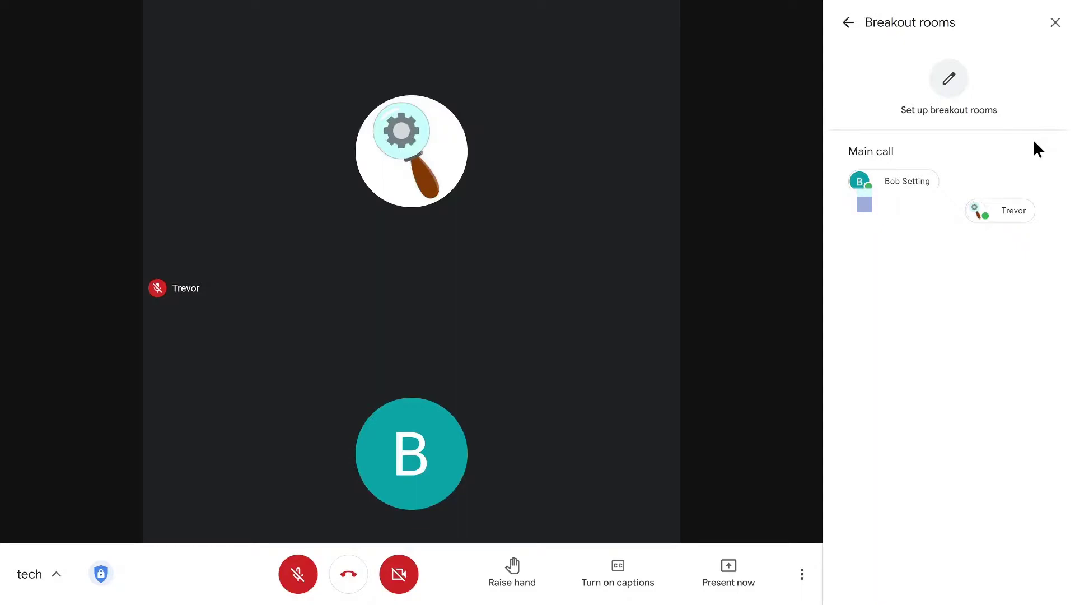
- Set up breakout rooms, raising the count to 5, then settling on 2 rooms
{"action": "left_click", "coordinate": [951, 85]}
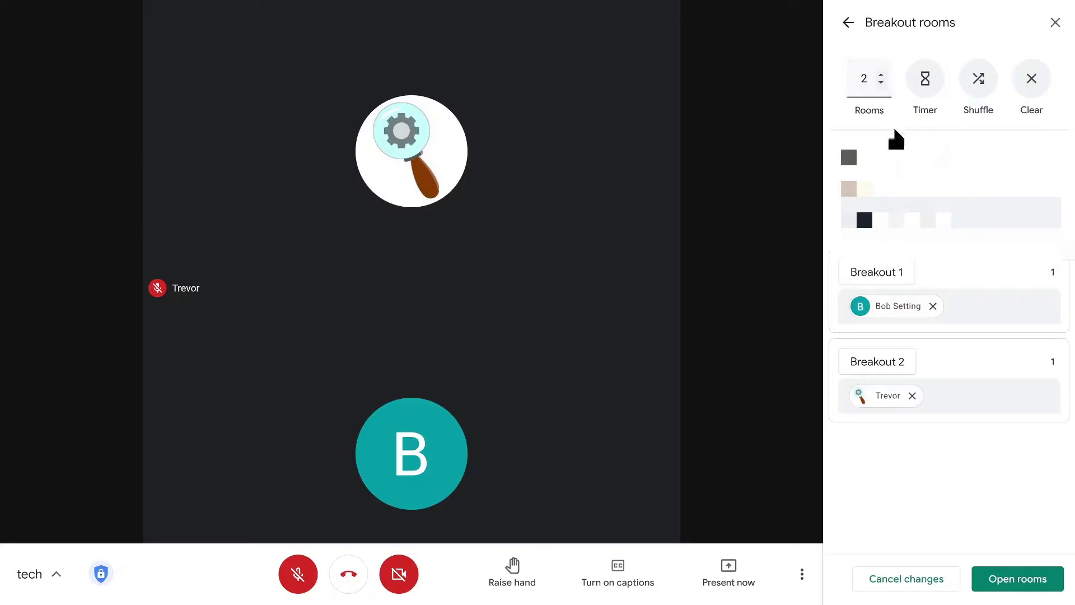
{"action": "left_click", "coordinate": [880, 74]}
{"action": "left_click", "coordinate": [880, 75]}
{"action": "left_click", "coordinate": [880, 72]}
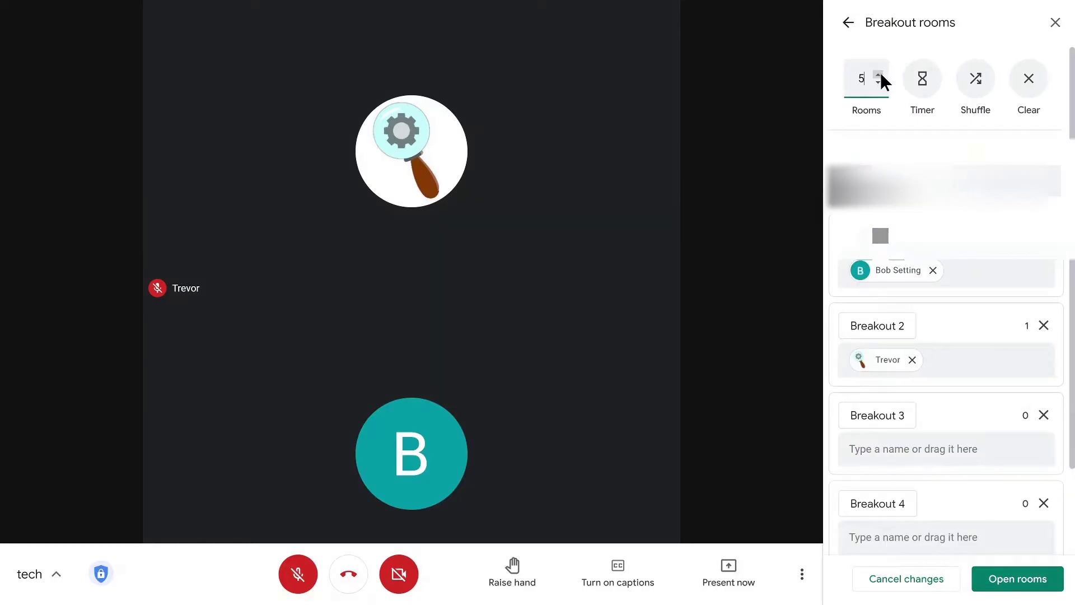
{"action": "scroll", "coordinate": [936, 307], "scroll_direction": "down", "scroll_amount": 2}
{"action": "scroll", "coordinate": [936, 298], "scroll_direction": "up", "scroll_amount": 2}
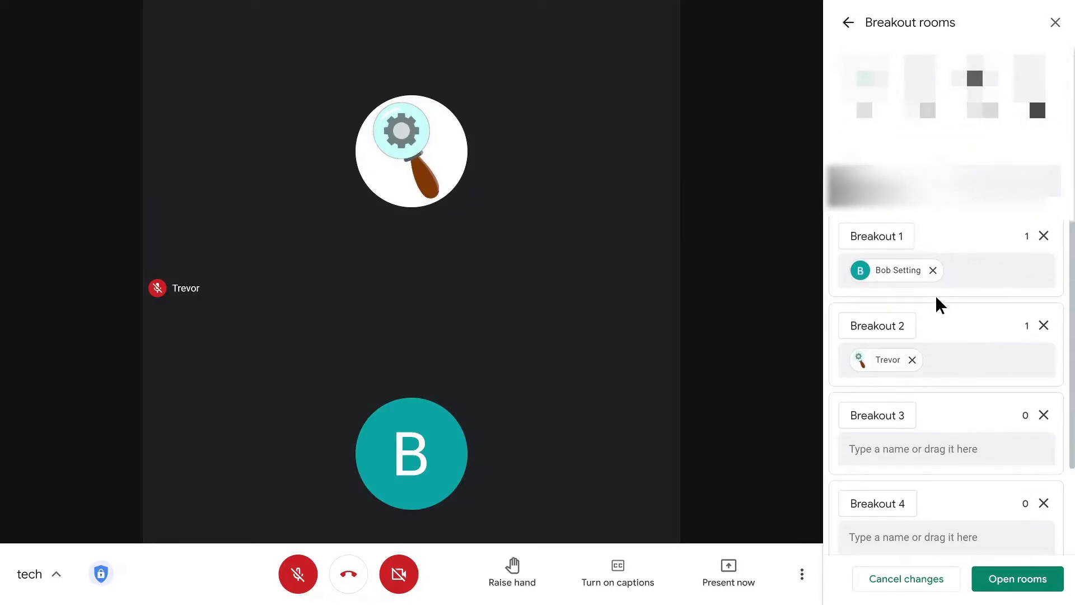
{"action": "scroll", "coordinate": [937, 298], "scroll_direction": "down", "scroll_amount": 2}
{"action": "scroll", "coordinate": [936, 299], "scroll_direction": "up", "scroll_amount": 2}
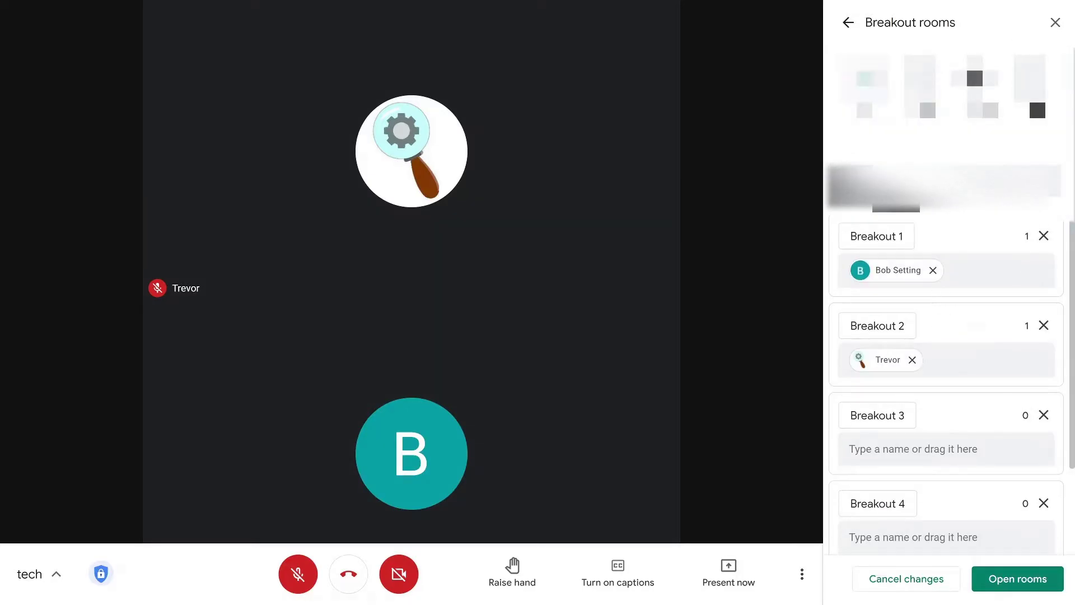
{"action": "left_click", "coordinate": [878, 82]}
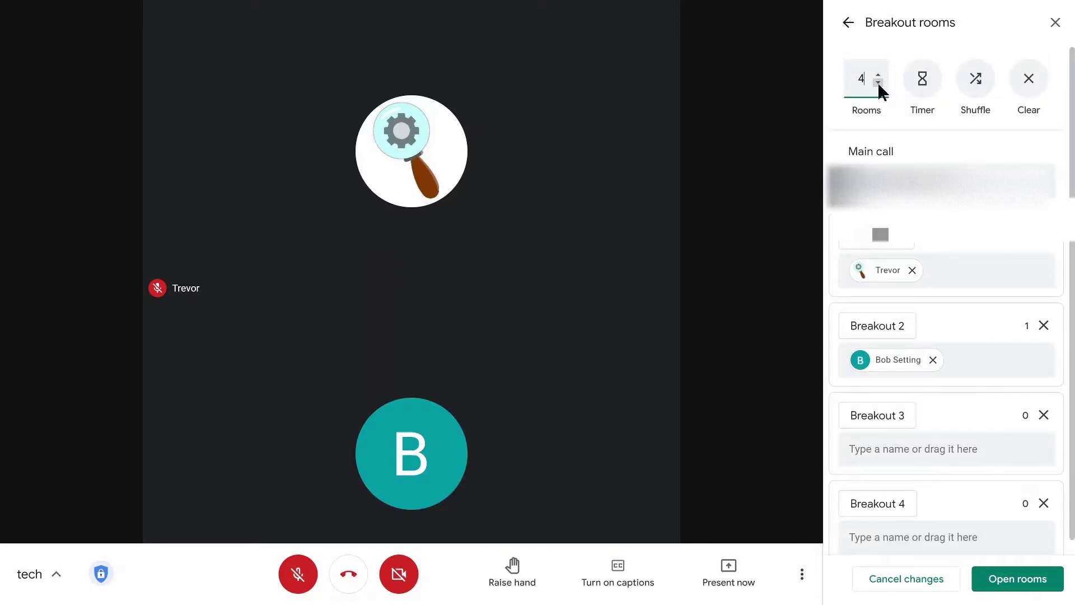
{"action": "left_click", "coordinate": [878, 83]}
{"action": "left_click", "coordinate": [877, 82]}
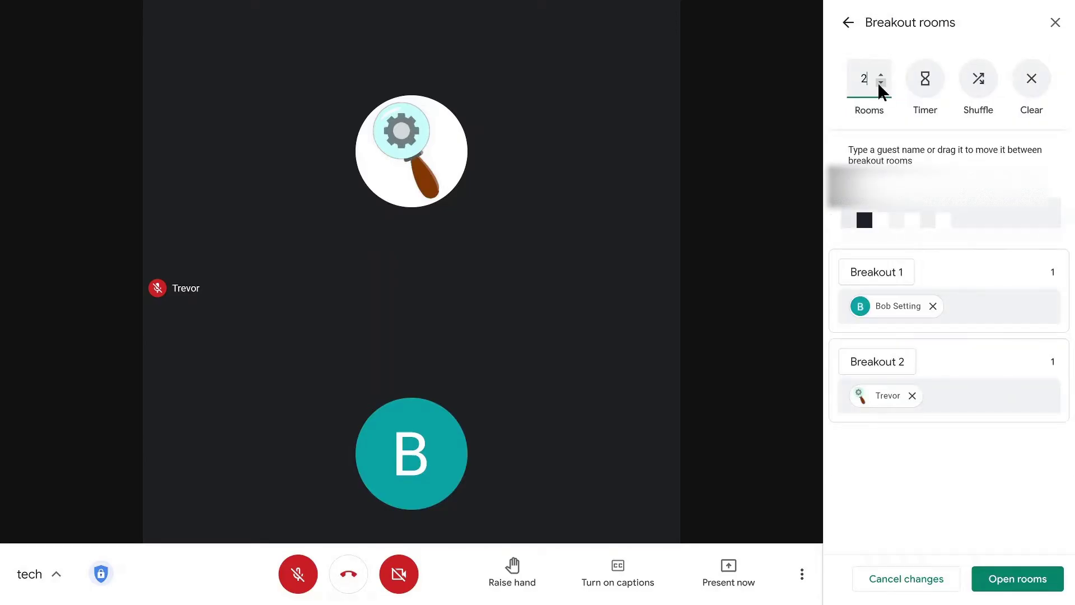
{"action": "left_click", "coordinate": [924, 88]}
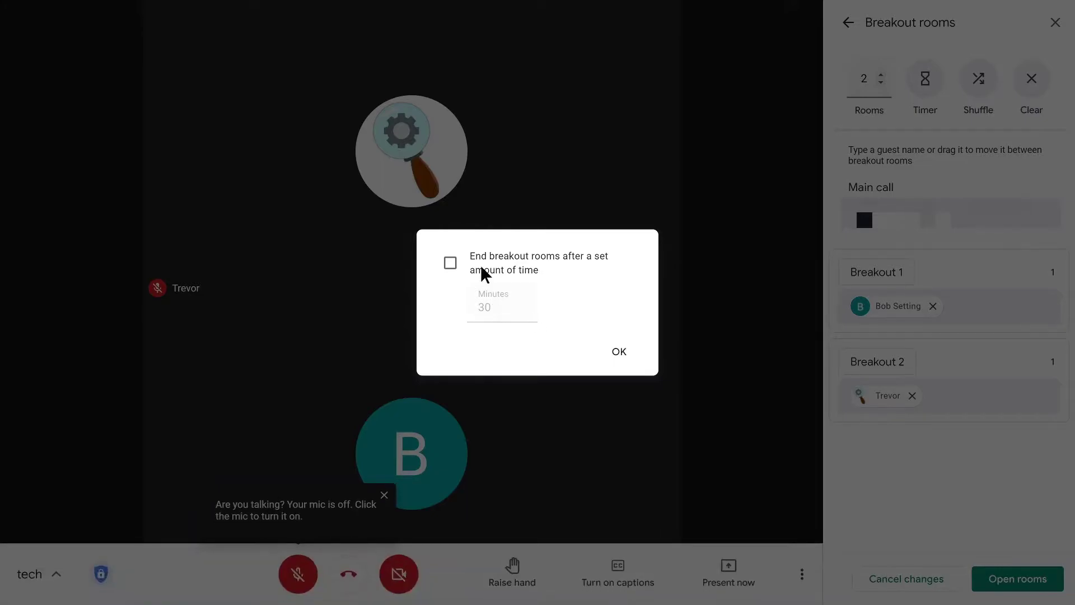
{"action": "left_click", "coordinate": [450, 263]}
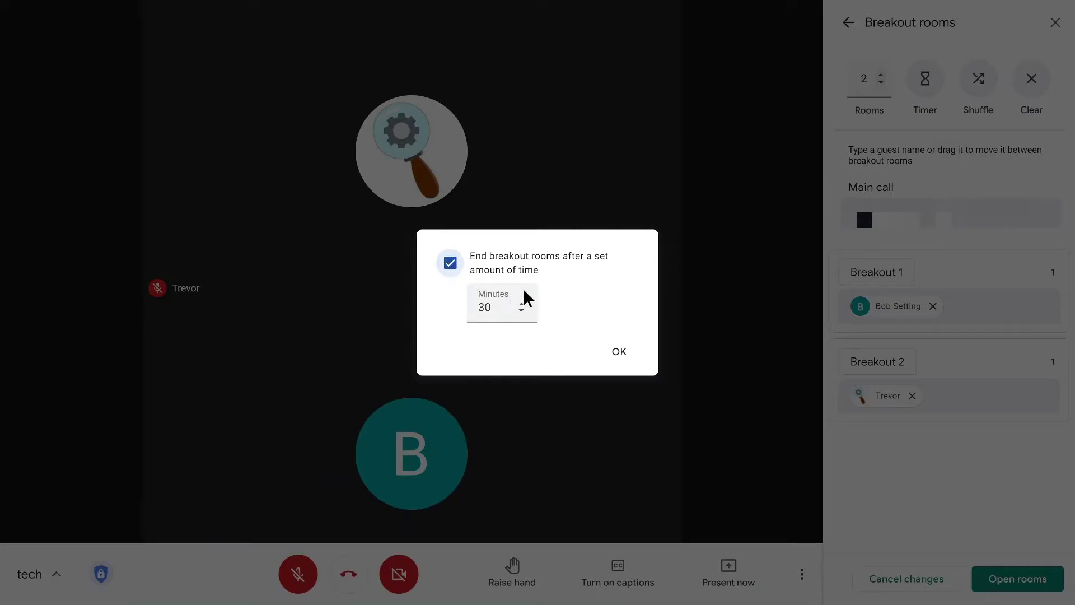
{"action": "left_click", "coordinate": [520, 304]}
{"action": "left_click", "coordinate": [521, 303]}
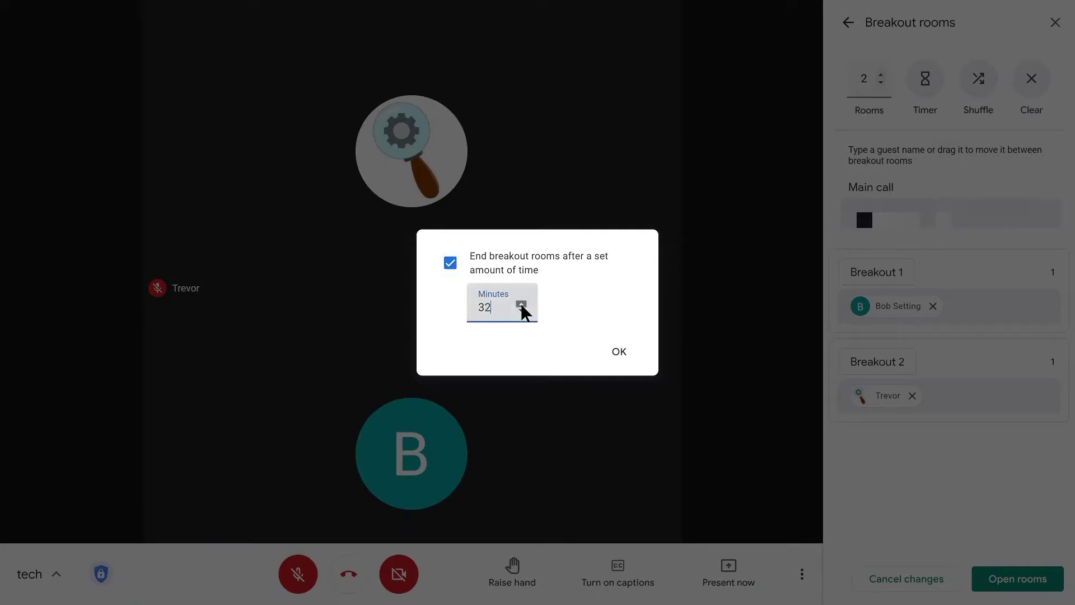
{"action": "left_click", "coordinate": [521, 310]}
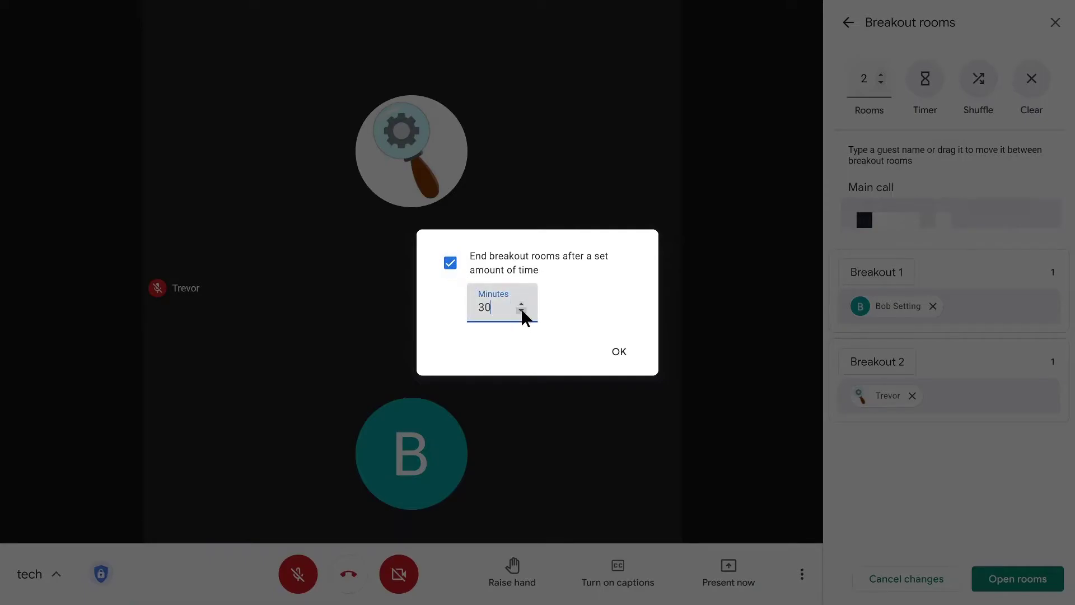
{"action": "left_click", "coordinate": [619, 354]}
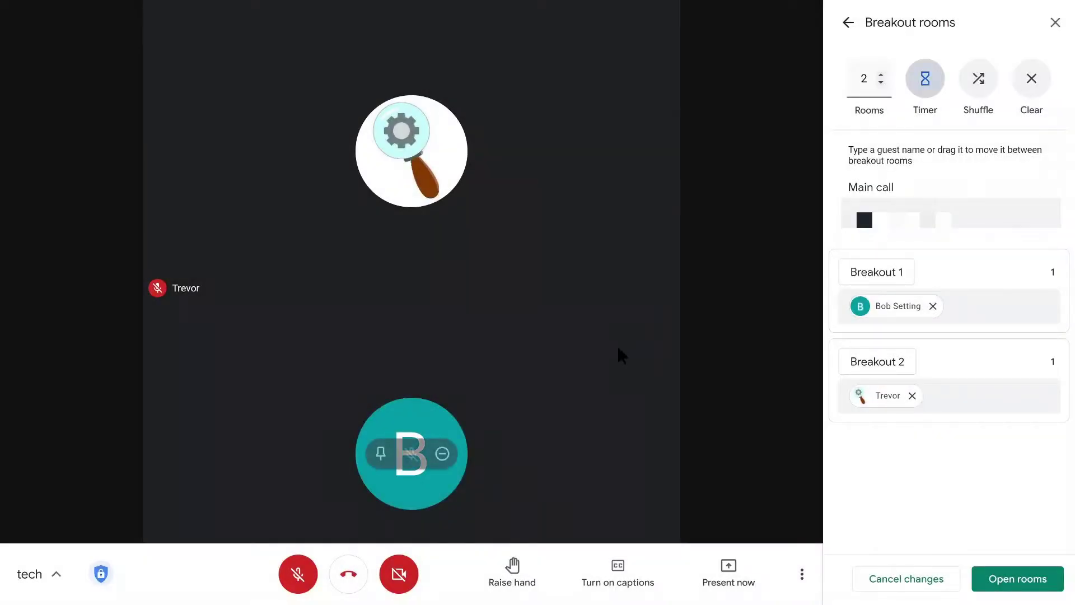
{"action": "left_click", "coordinate": [927, 89]}
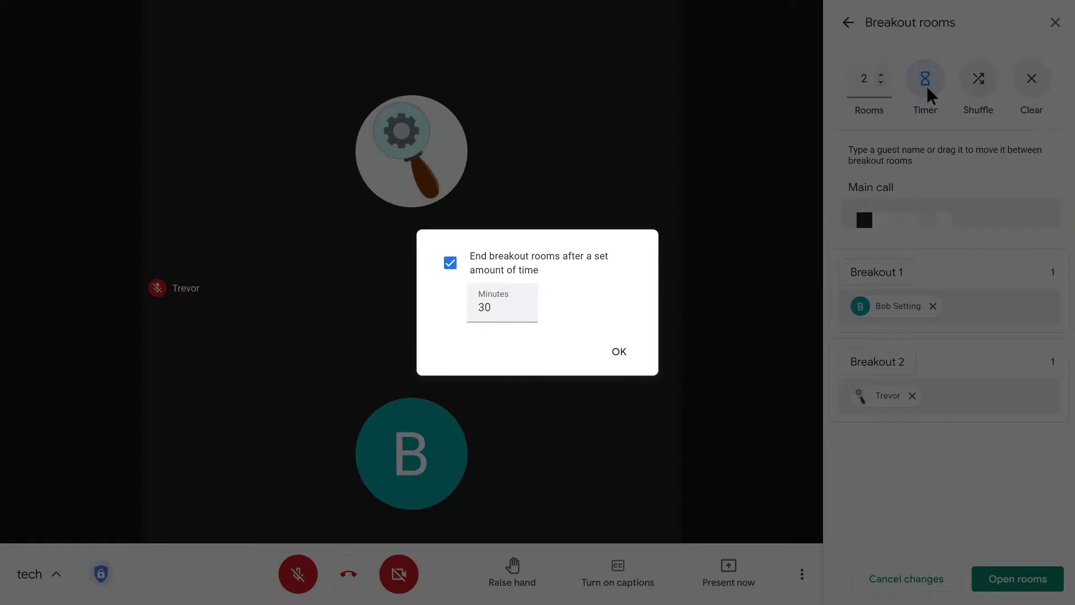
{"action": "left_click", "coordinate": [457, 268]}
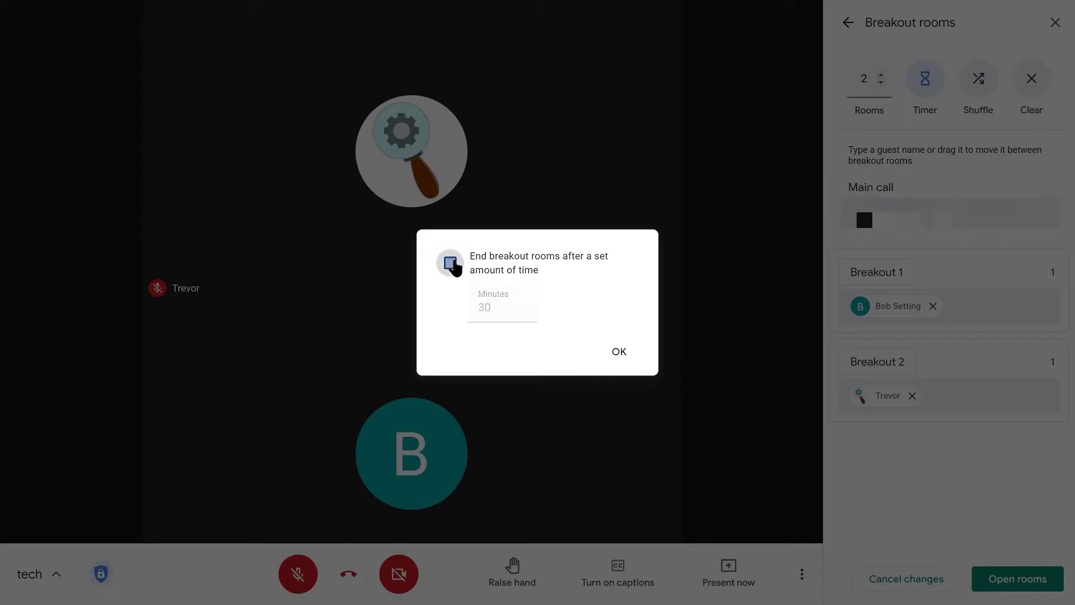
{"action": "left_click", "coordinate": [630, 359]}
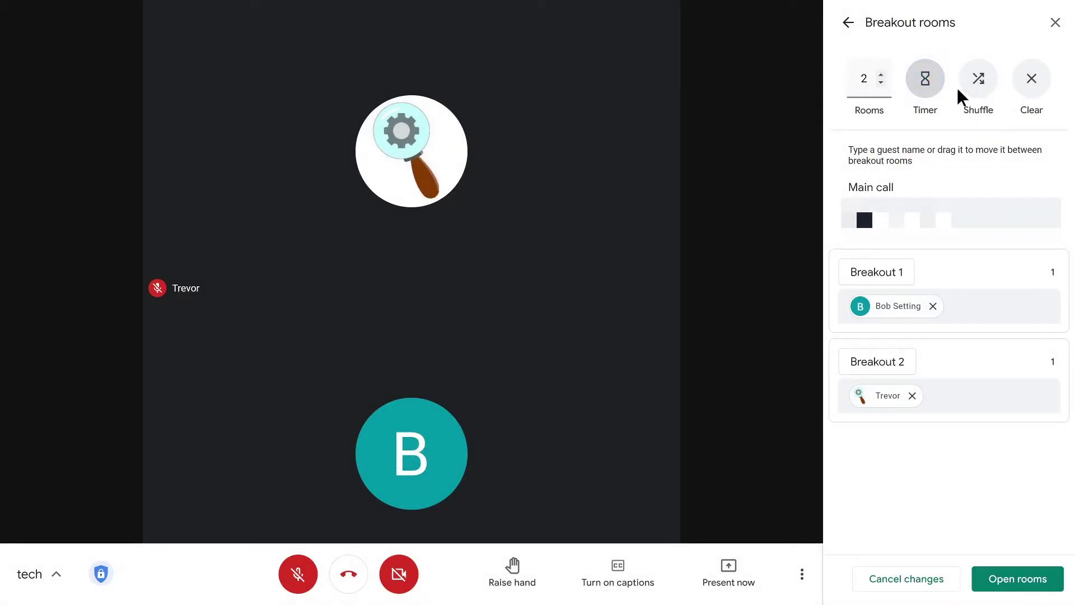
- Shuffle the room assignments twice, then clear both rooms so everyone returns to Main call
{"action": "left_click", "coordinate": [972, 96]}
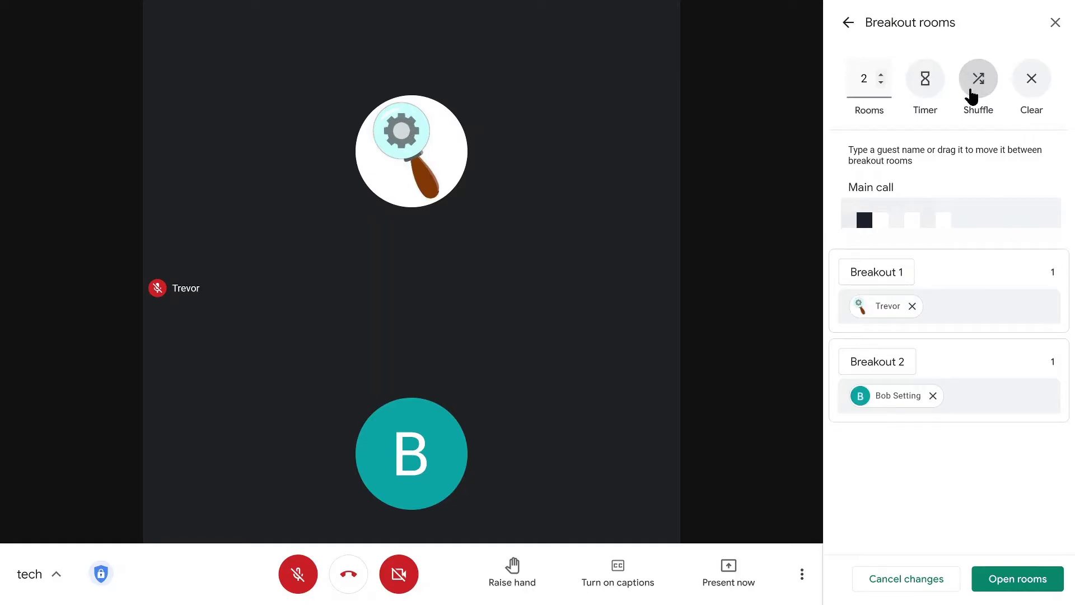
{"action": "left_click", "coordinate": [972, 97]}
{"action": "left_click", "coordinate": [1034, 84]}
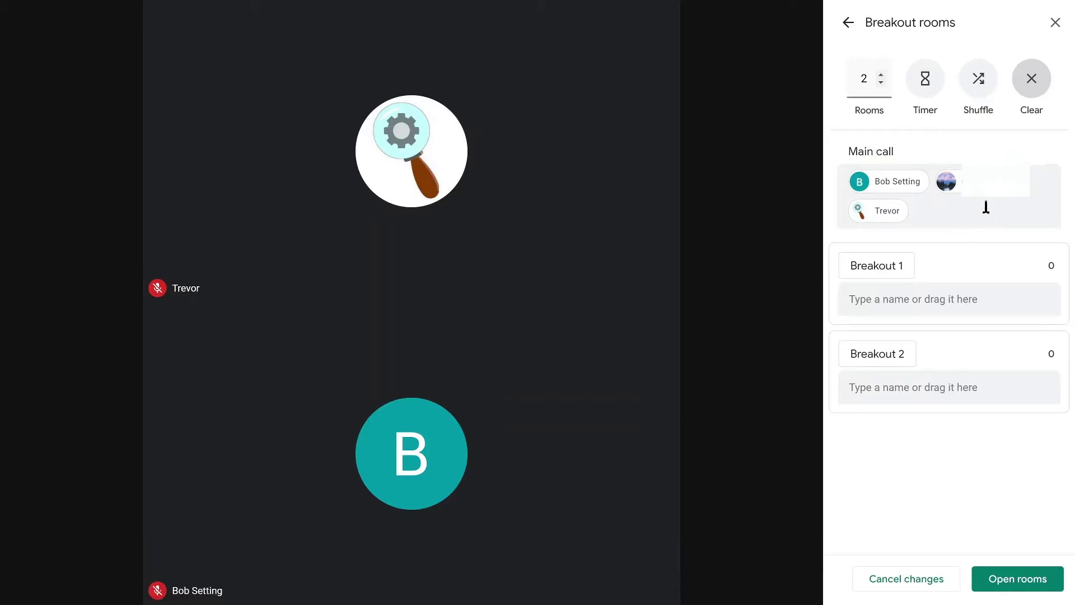
- Assign participants to Breakout 1 and Breakout 2, adding one to Breakout 2 by name search
{"action": "left_click_drag", "start_coordinate": [902, 181], "coordinate": [913, 300]}
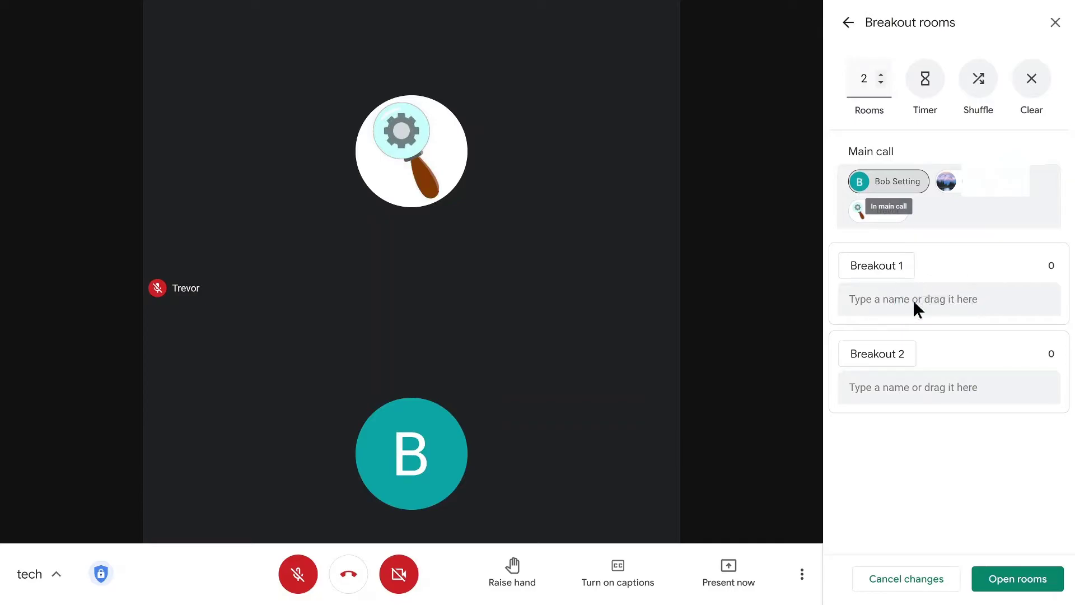
{"action": "left_click_drag", "start_coordinate": [975, 181], "coordinate": [865, 381]}
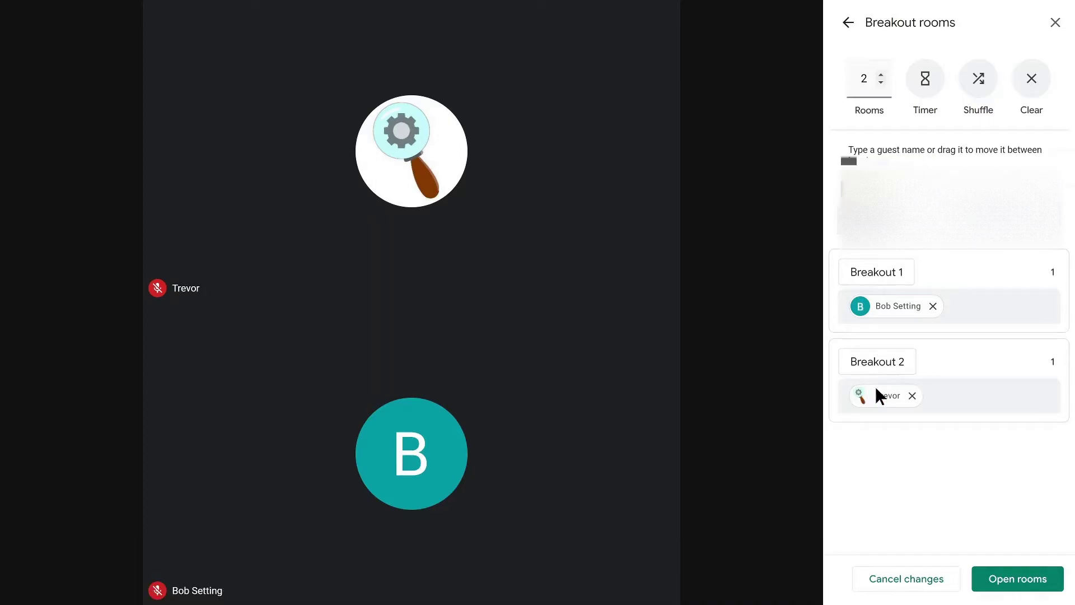
{"action": "left_click", "coordinate": [941, 397]}
{"action": "type", "text": "bo"}
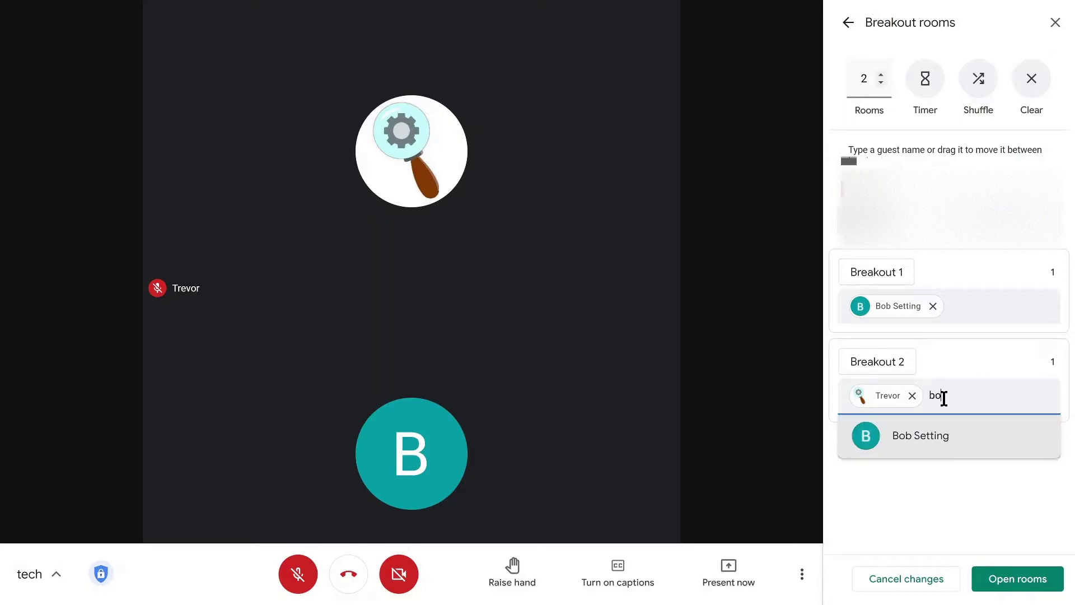
{"action": "left_click", "coordinate": [950, 440]}
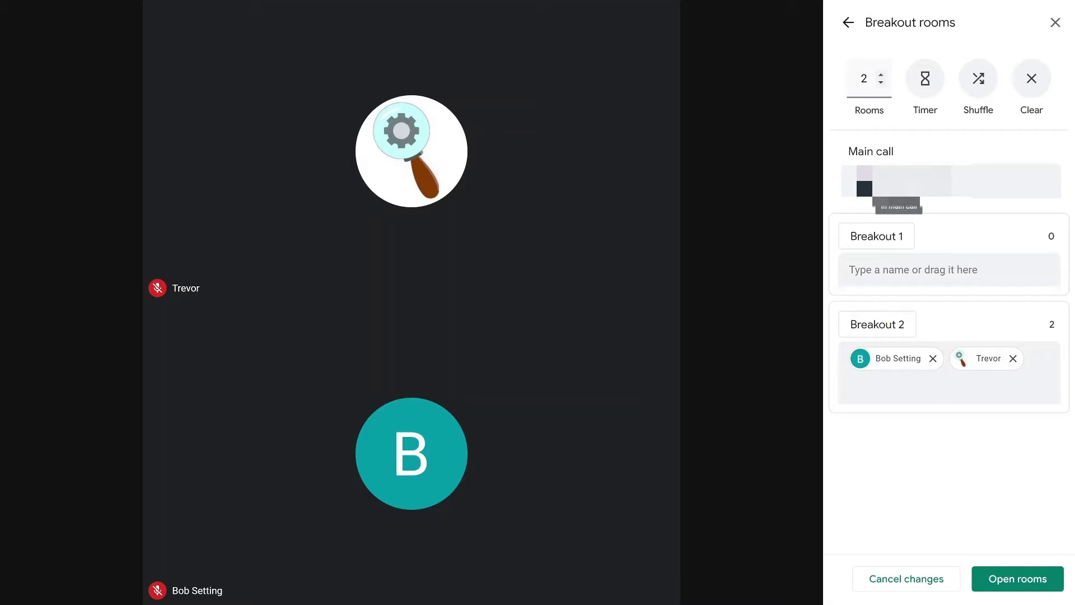
- Move a participant from Breakout 2 into Breakout 1 and open the rooms
{"action": "left_click_drag", "start_coordinate": [873, 187], "coordinate": [896, 270]}
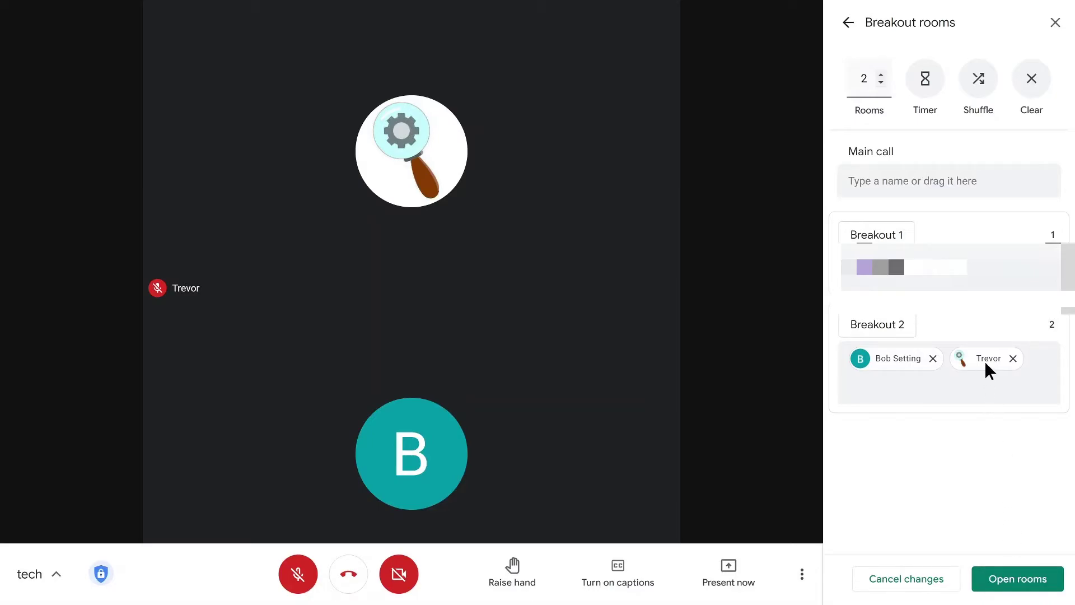
{"action": "left_click_drag", "start_coordinate": [985, 361], "coordinate": [931, 363]}
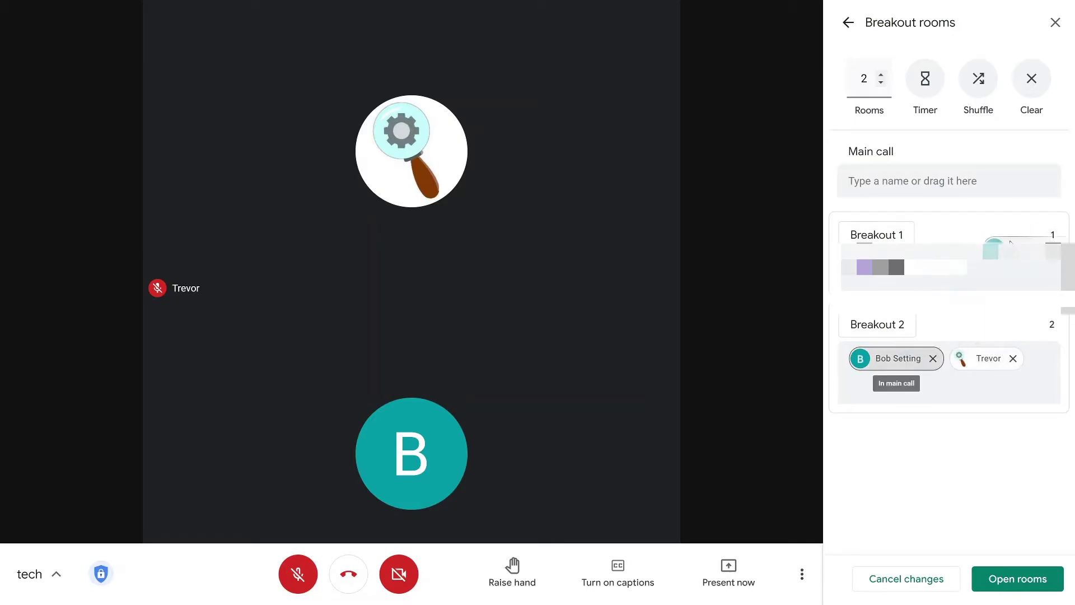
{"action": "left_click", "coordinate": [932, 359]}
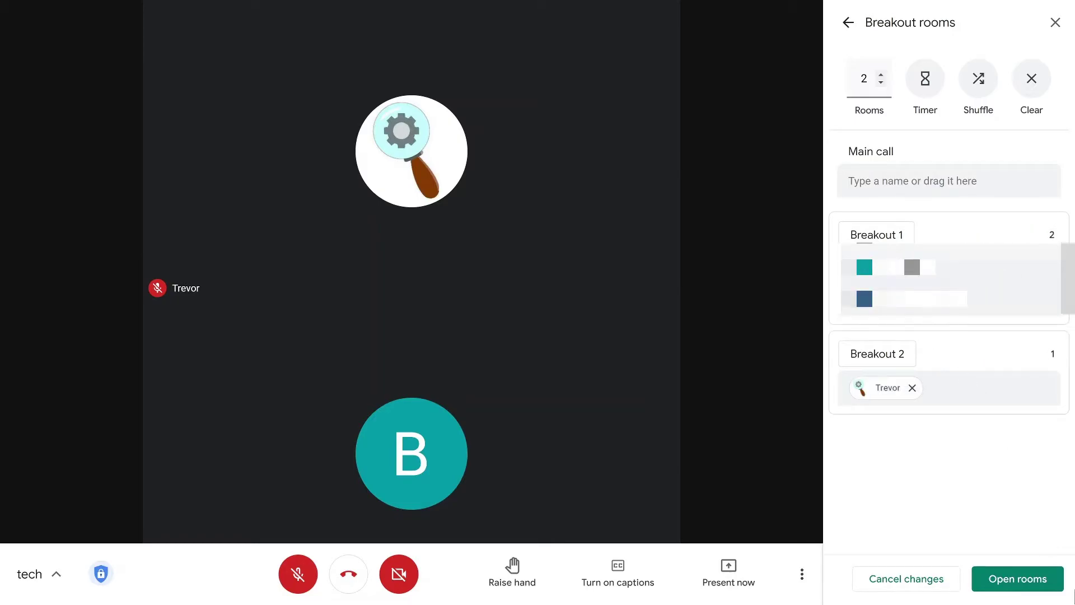
{"action": "left_click", "coordinate": [1025, 586]}
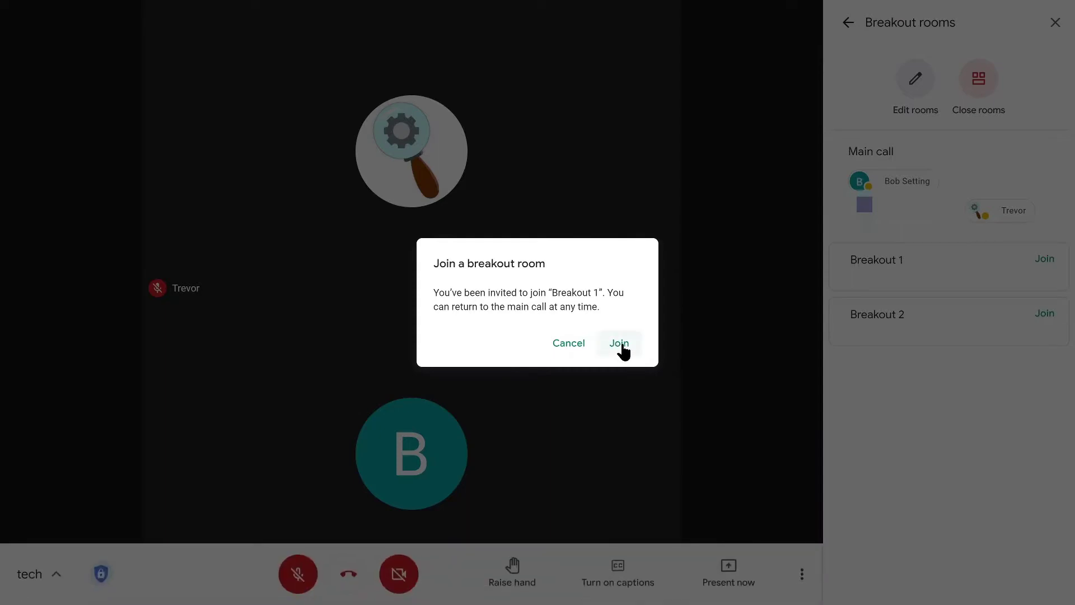
- Accept the 'Join a breakout room' invitation to enter Breakout 1
{"action": "left_click", "coordinate": [621, 345]}
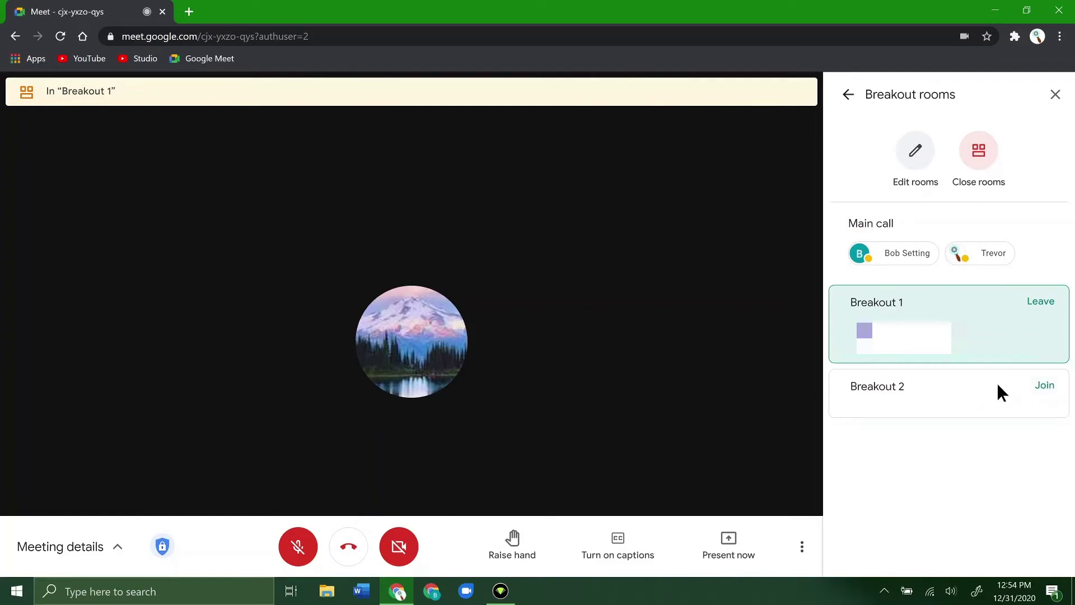
- Join Breakout 2 from the Breakout rooms panel, leaving Breakout 1
{"action": "left_click", "coordinate": [1044, 389]}
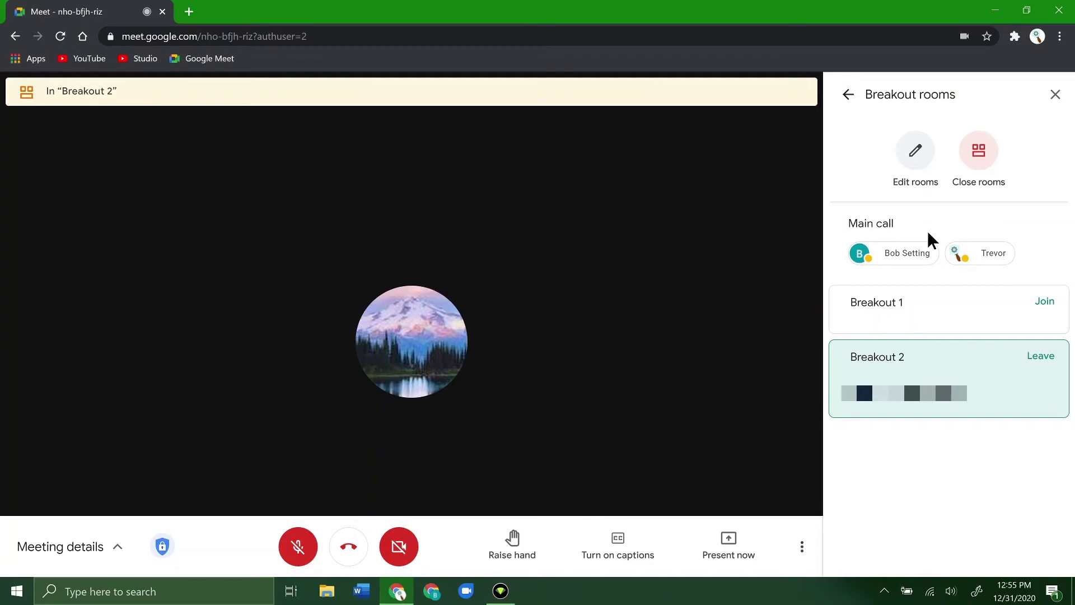
- Look into Edit rooms, return to the breakout rooms overview, and choose Close rooms
{"action": "left_click", "coordinate": [918, 159]}
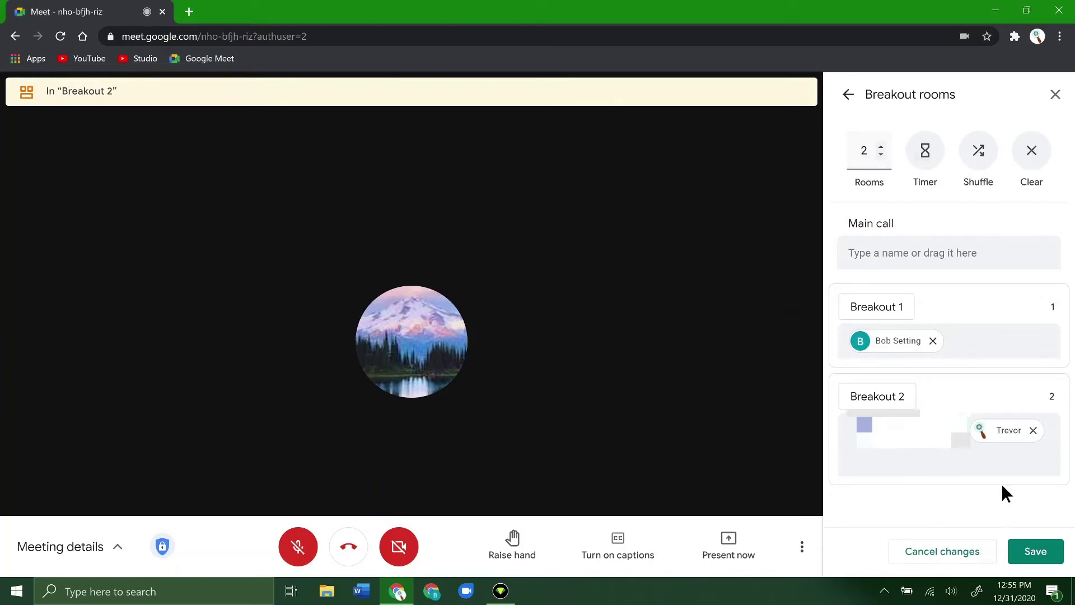
{"action": "double_click", "coordinate": [871, 308]}
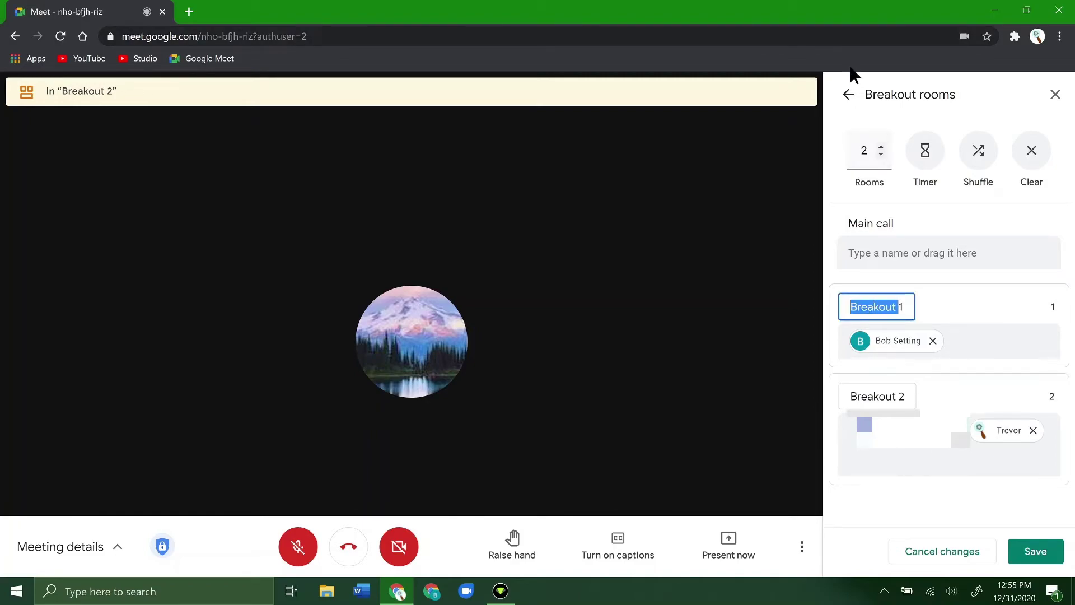
{"action": "left_click", "coordinate": [850, 92]}
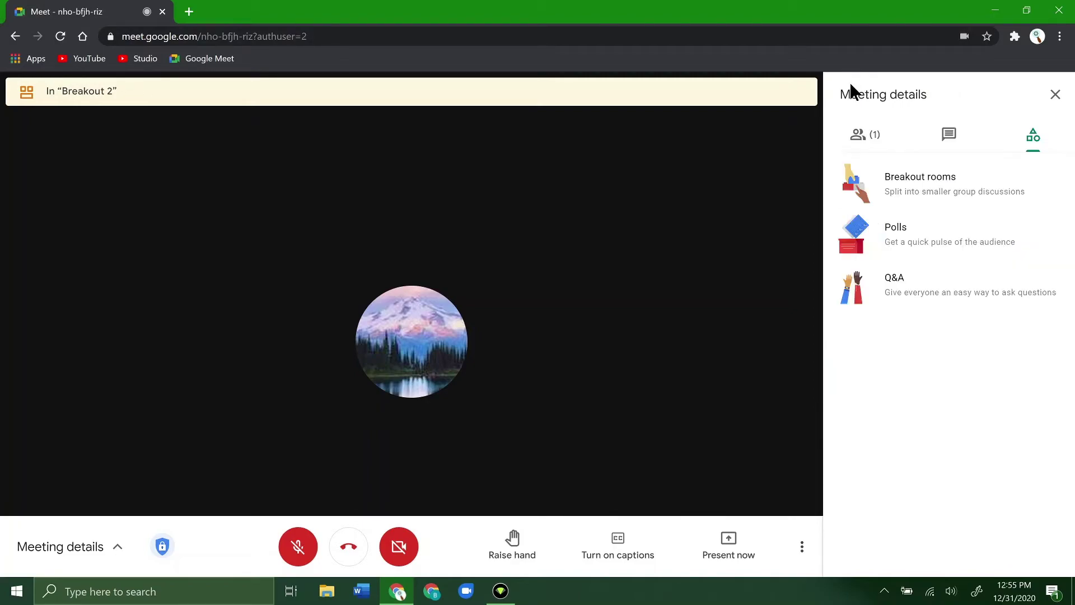
{"action": "left_click", "coordinate": [936, 194]}
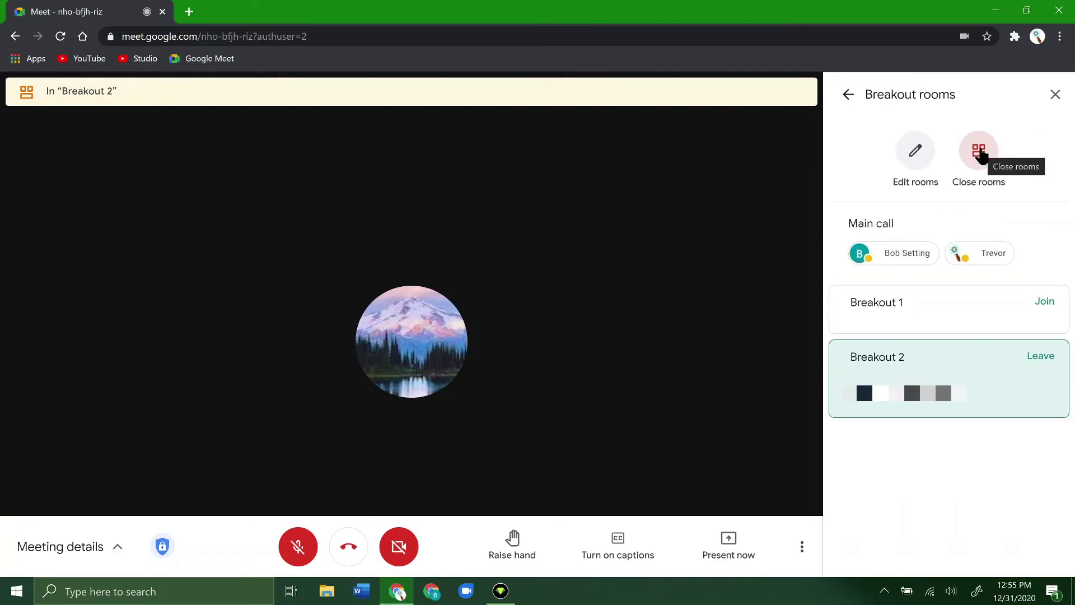
{"action": "left_click", "coordinate": [980, 152]}
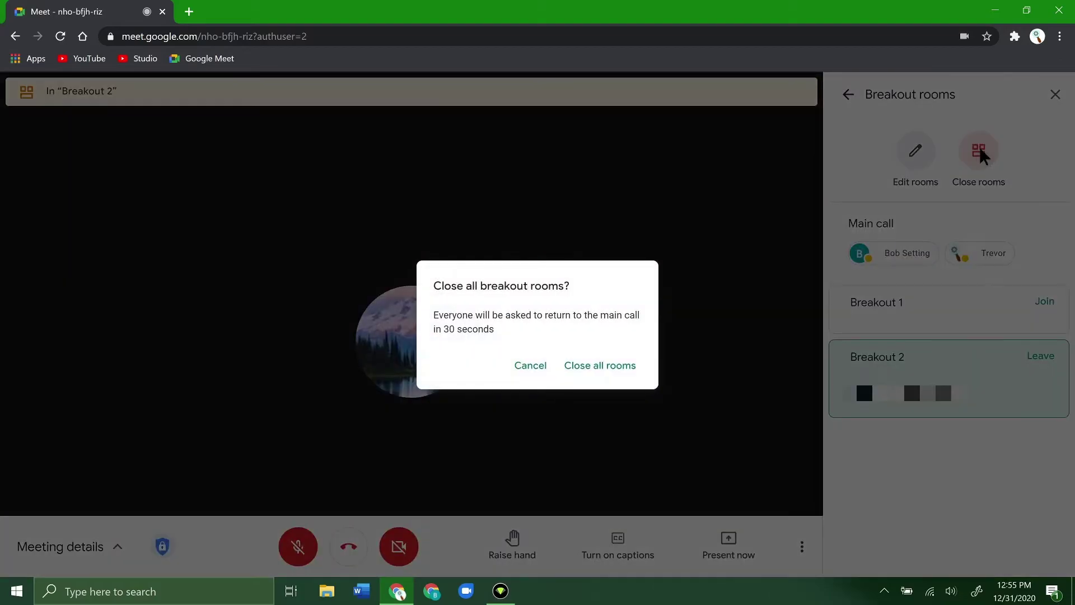
- Confirm closing all rooms, then choose Close all rooms now to end them immediately
{"action": "left_click", "coordinate": [613, 367]}
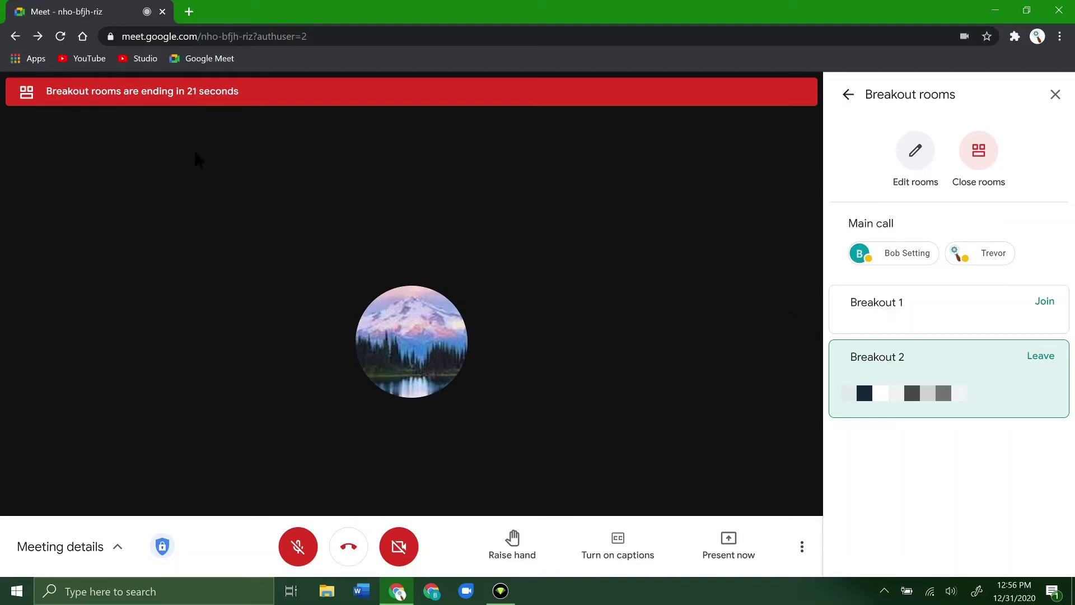
{"action": "left_click", "coordinate": [981, 153]}
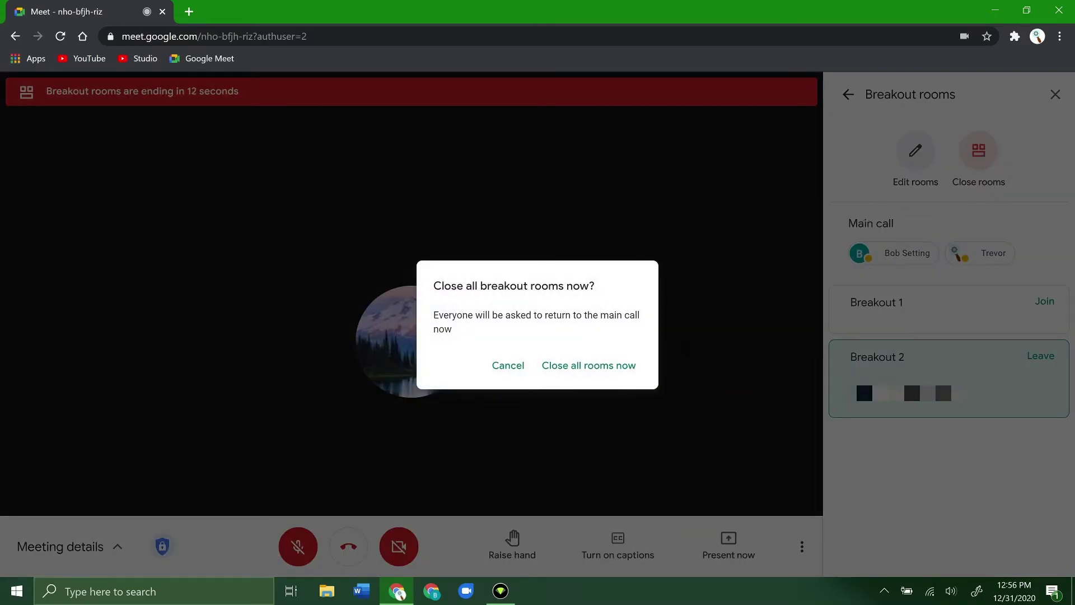
{"action": "left_click", "coordinate": [589, 365]}
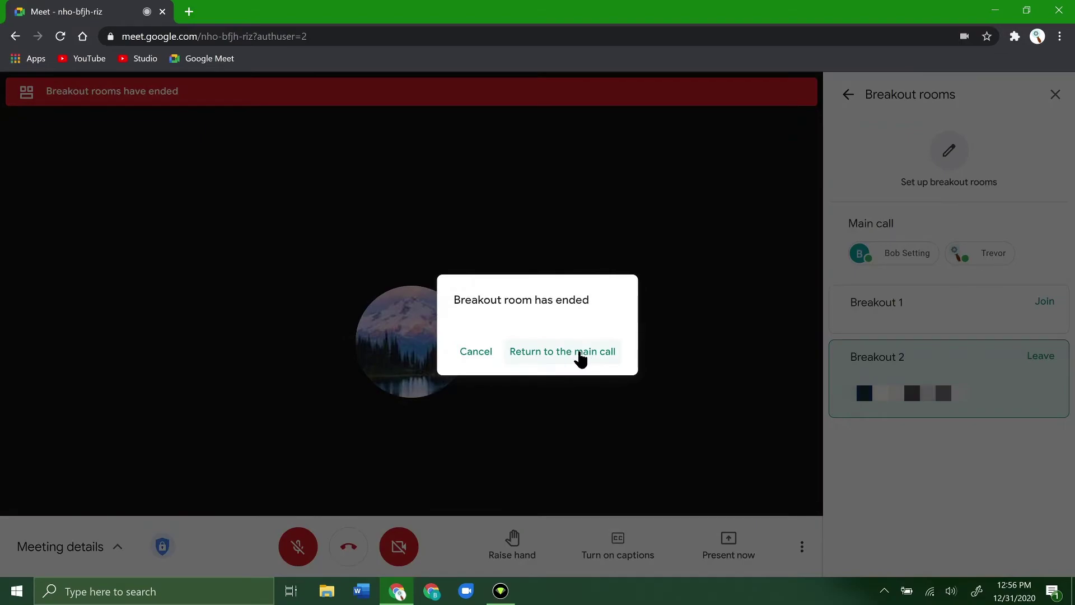
- Return to the main call, dismiss the mic-off notice, and go back to the activities list
{"action": "left_click", "coordinate": [575, 351]}
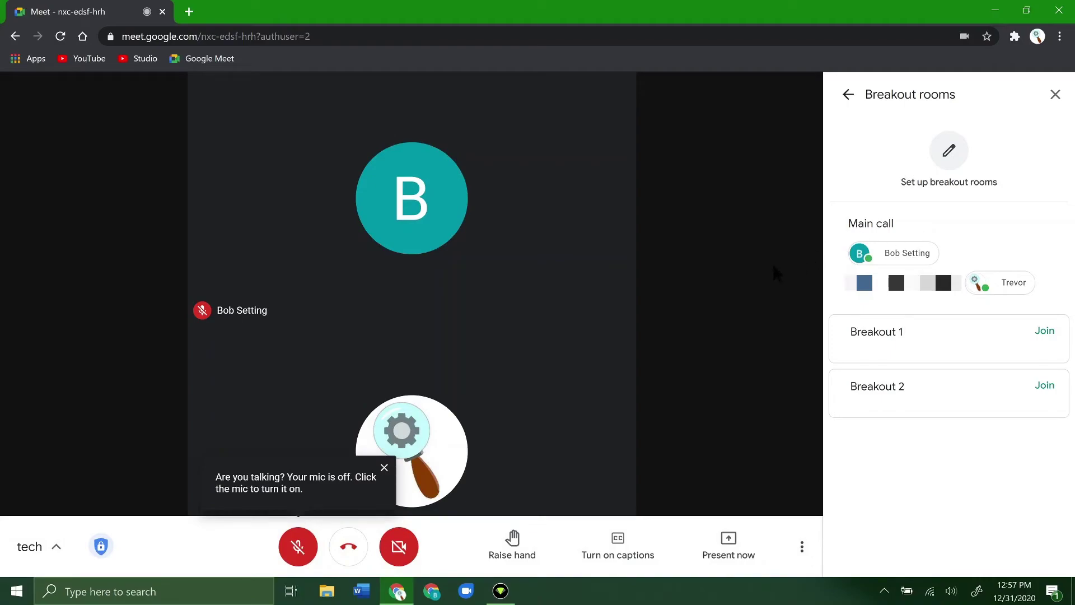
{"action": "left_click", "coordinate": [382, 469]}
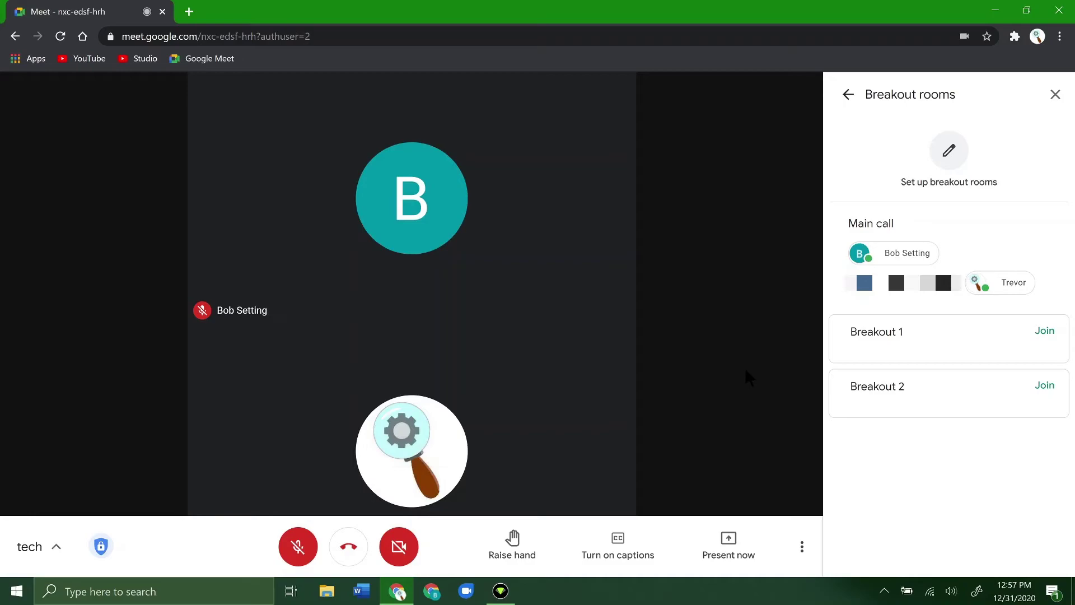
{"action": "left_click", "coordinate": [847, 96]}
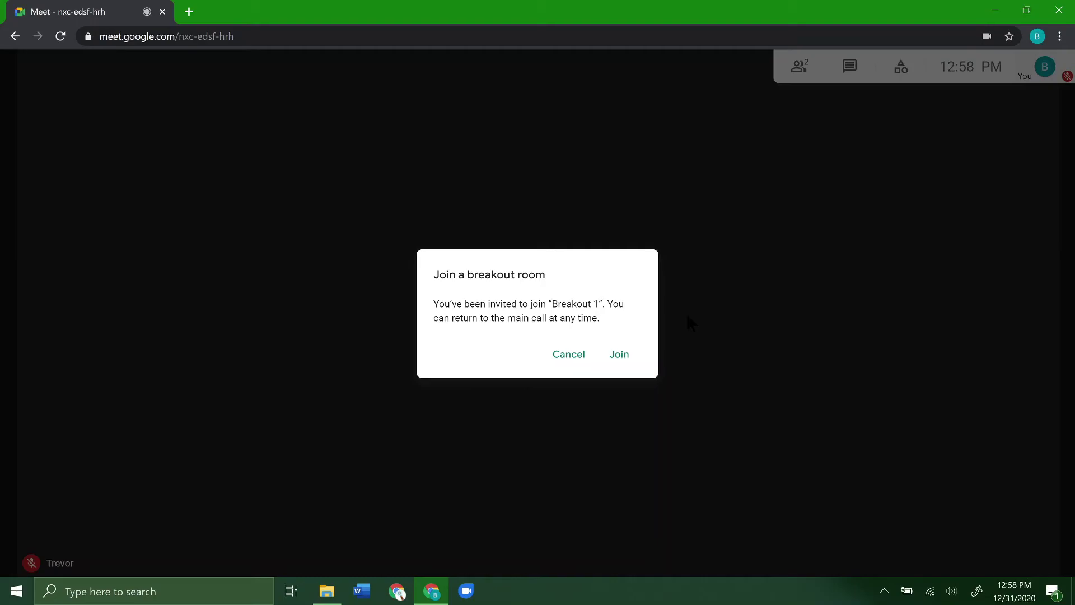
- Accept the Breakout 1 invitation as the participant and dismiss the mic-off reminder
{"action": "left_click", "coordinate": [620, 352]}
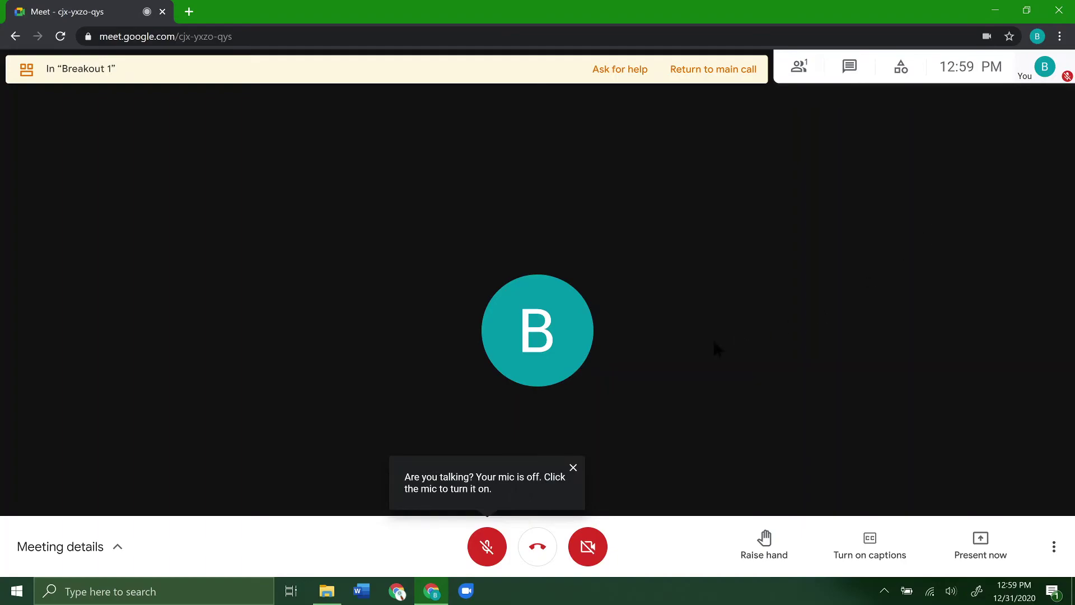
{"action": "left_click", "coordinate": [573, 467]}
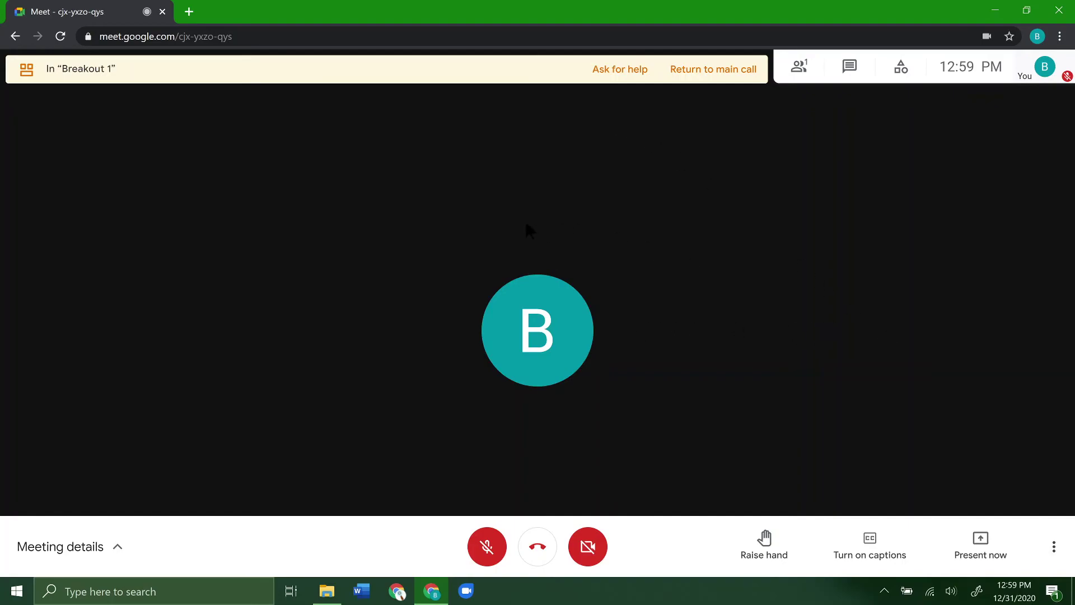
- Check the breakout rooms info under Activities, then return to the main call once Breakout 1 ends
{"action": "left_click", "coordinate": [902, 68]}
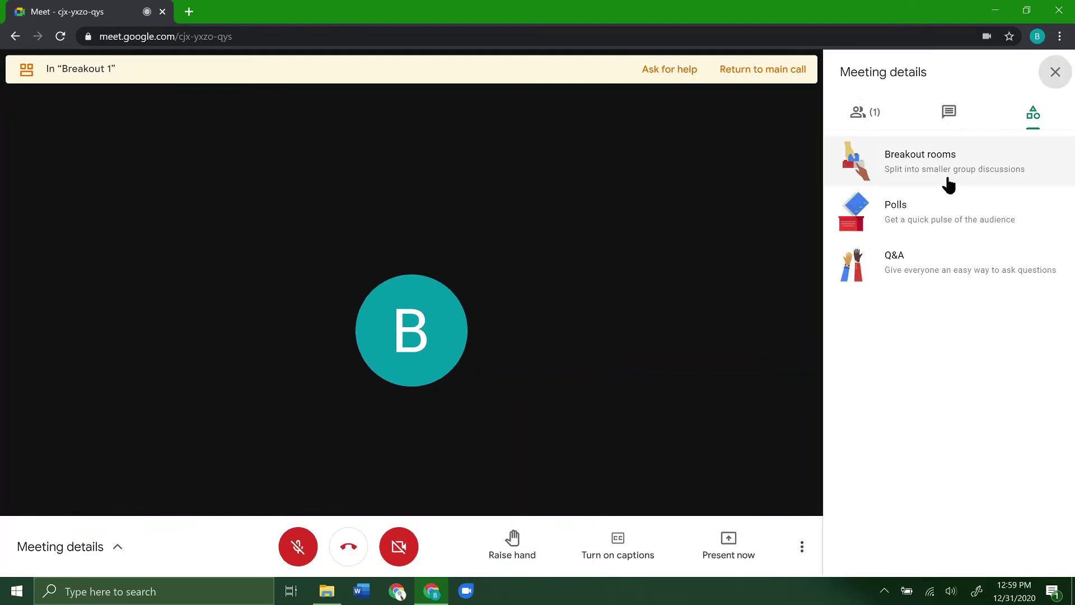
{"action": "left_click", "coordinate": [950, 166]}
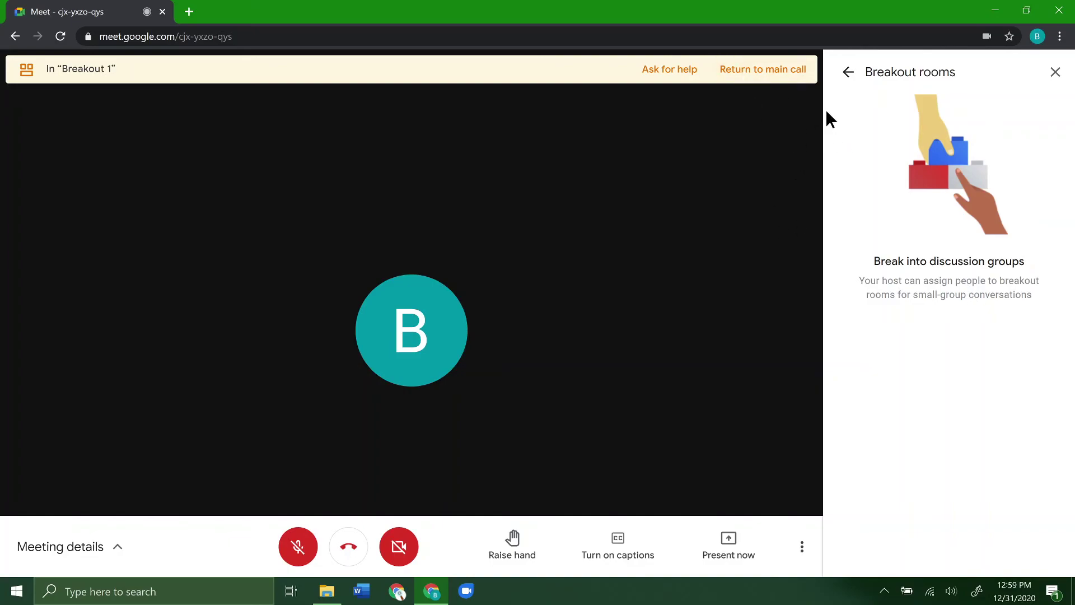
{"action": "left_click", "coordinate": [847, 74]}
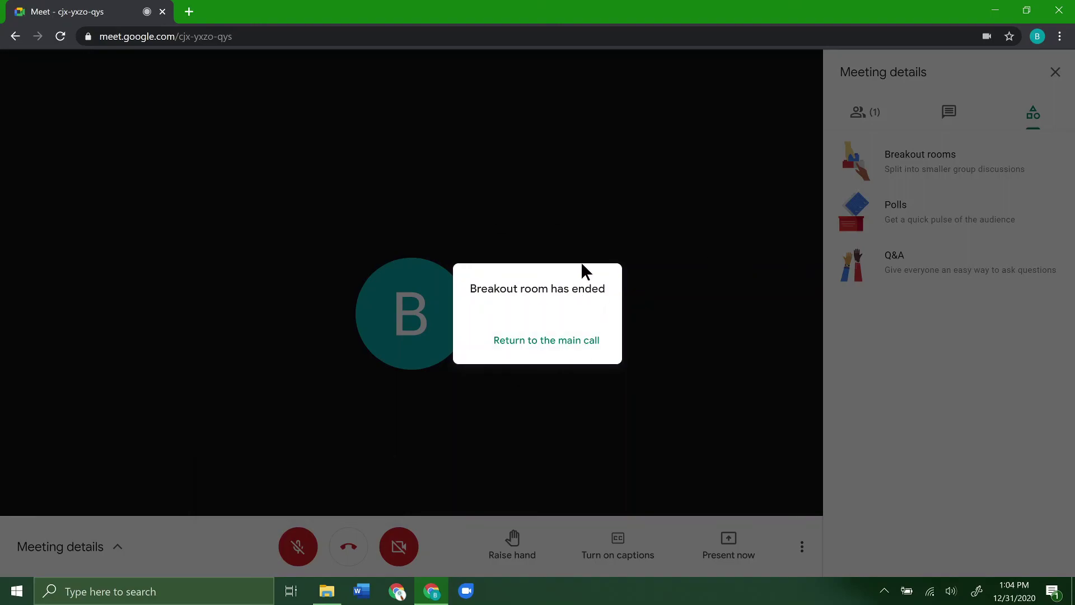
{"action": "left_click", "coordinate": [578, 345]}
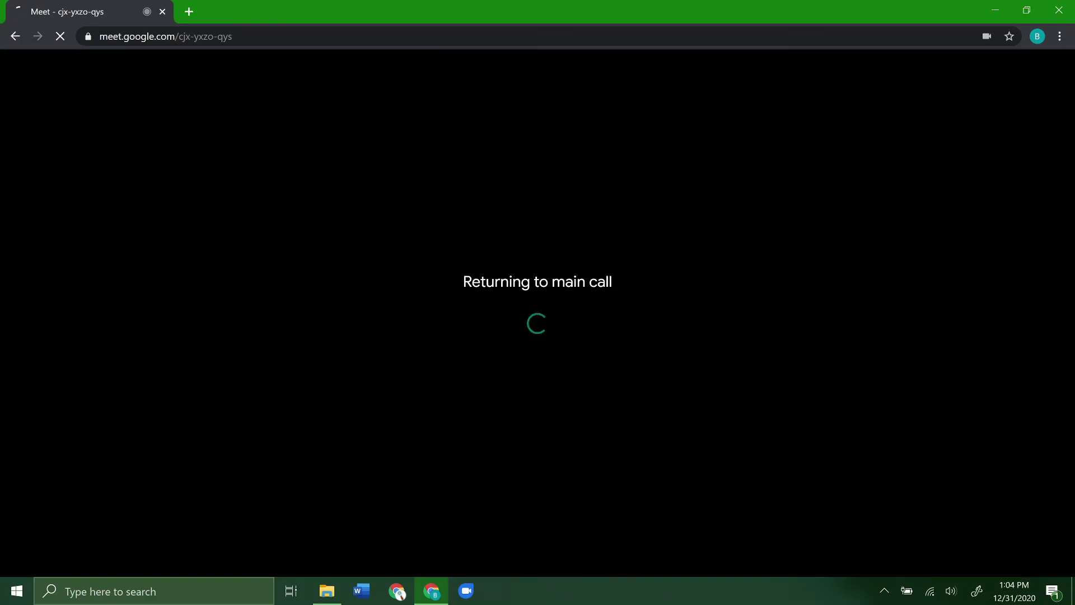